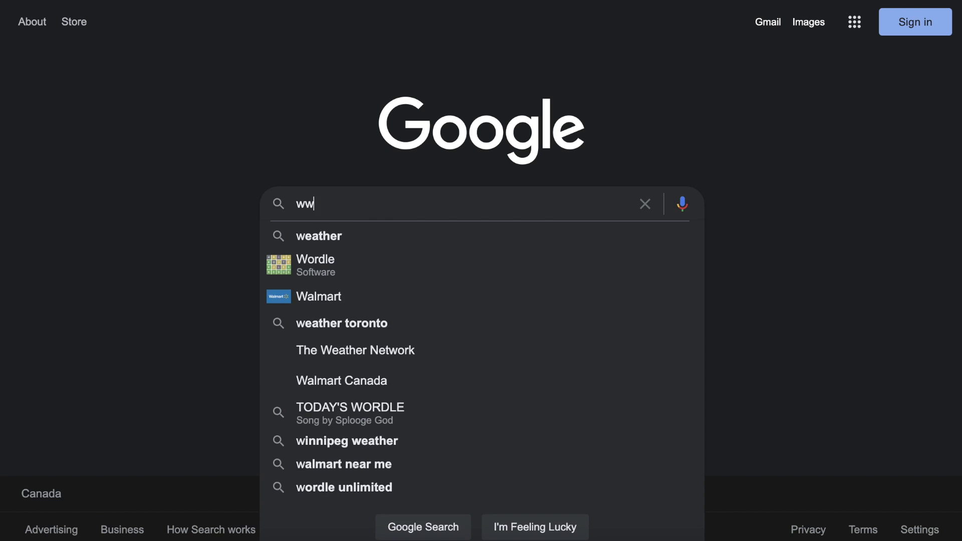
Step: Search for snappa.com and open the Snappa homepage
{"action": "type", "text": "w.snappa.com"}
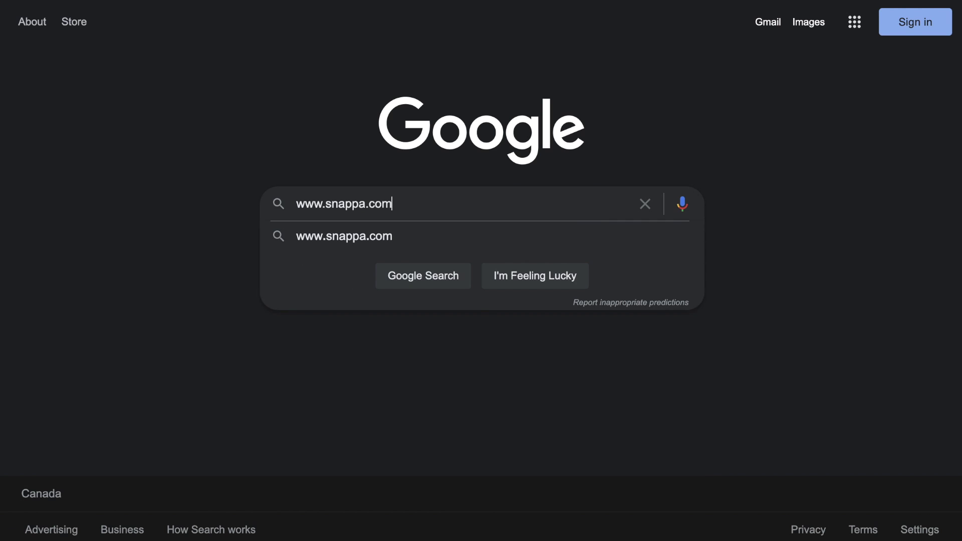
{"action": "key", "text": "Return"}
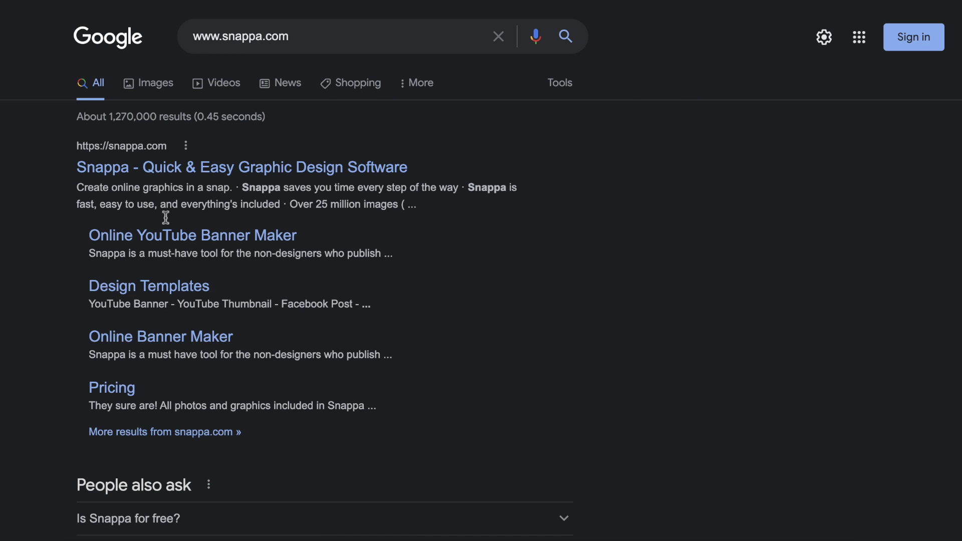
{"action": "left_click", "coordinate": [175, 170]}
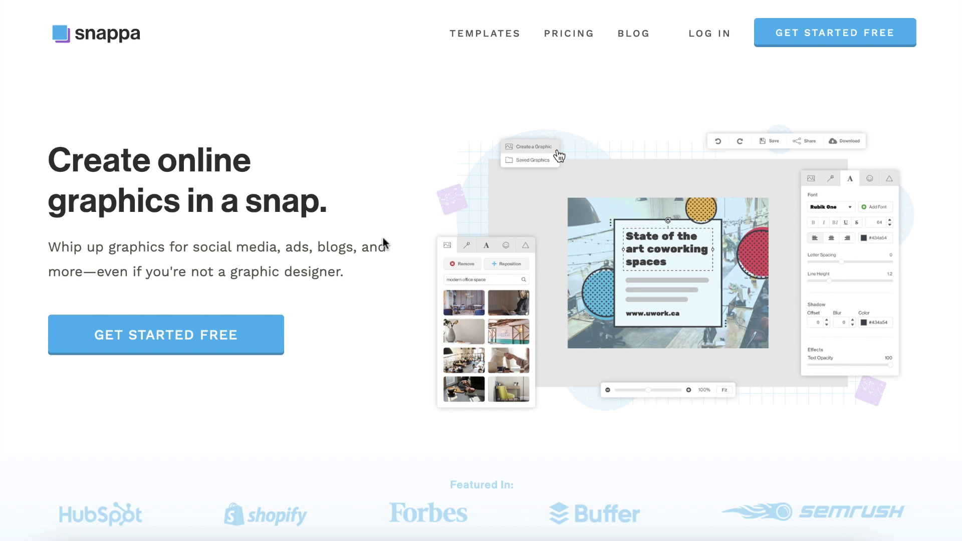
Step: Sign up for a free Snappa account with a name, e-mail address and password
{"action": "left_click", "coordinate": [261, 334]}
{"action": "type", "text": "Lucas"}
{"action": "key", "text": "Tab"}
{"action": "left_click", "coordinate": [481, 230]}
{"action": "type", "text": "snappapassword123"}
{"action": "left_click", "coordinate": [386, 295]}
{"action": "left_click", "coordinate": [482, 354]}
Step: Choose the 1500px x 500px Twitter Header graphic size
{"action": "scroll", "coordinate": [22, 378], "scroll_direction": "down", "scroll_amount": 14}
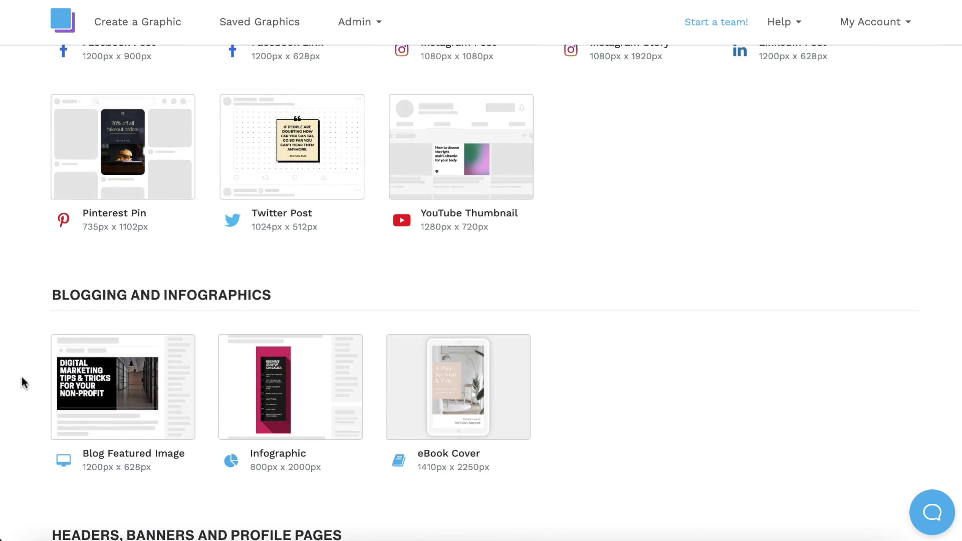
{"action": "scroll", "coordinate": [22, 377], "scroll_direction": "down", "scroll_amount": 9}
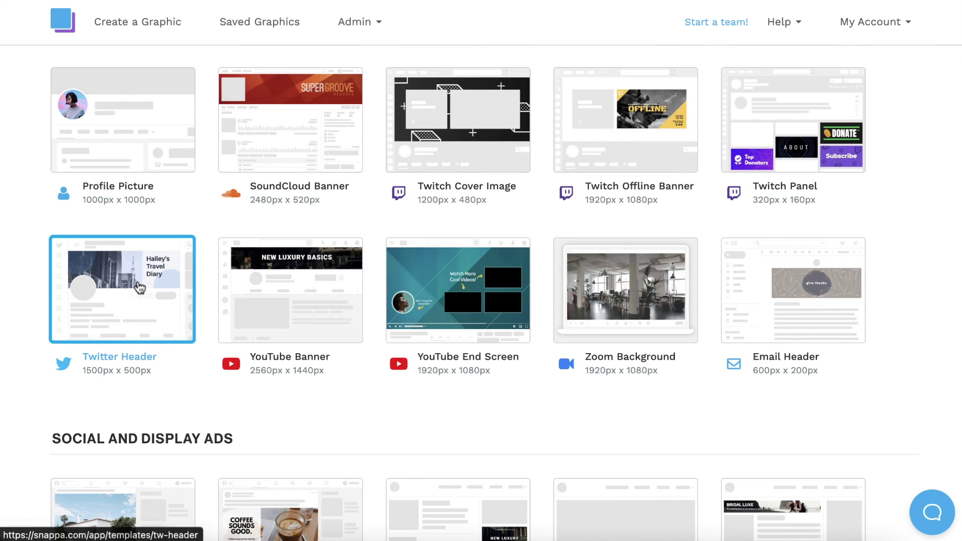
{"action": "left_click", "coordinate": [134, 290]}
Step: Browse the Twitter Header templates and open the SALT + SIZZLE template in the editor
{"action": "scroll", "coordinate": [950, 254], "scroll_direction": "down", "scroll_amount": 7}
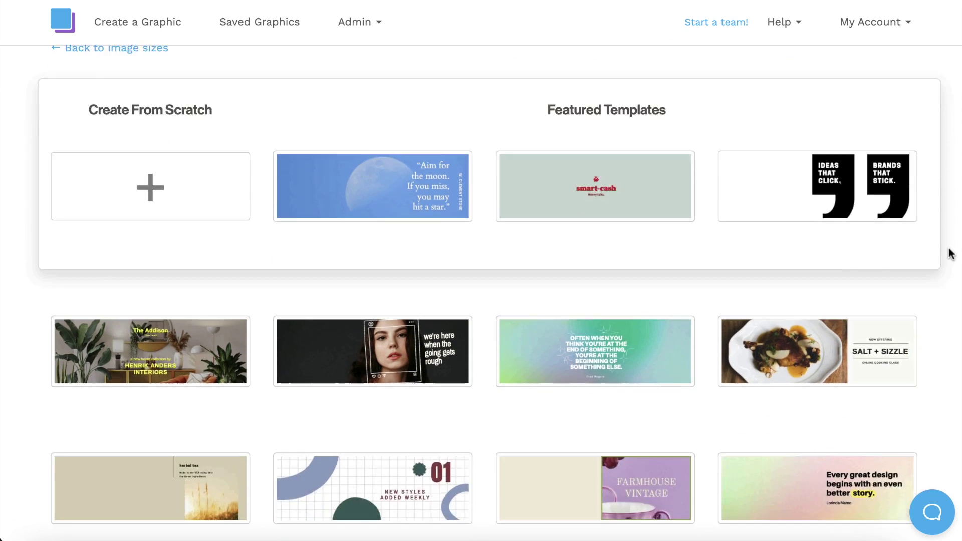
{"action": "scroll", "coordinate": [951, 254], "scroll_direction": "down", "scroll_amount": 20}
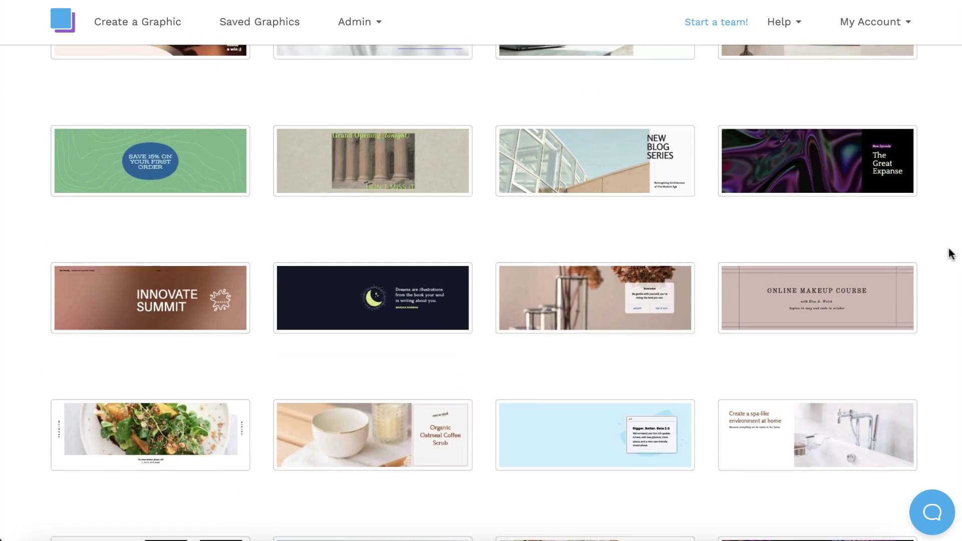
{"action": "scroll", "coordinate": [951, 254], "scroll_direction": "down", "scroll_amount": 8}
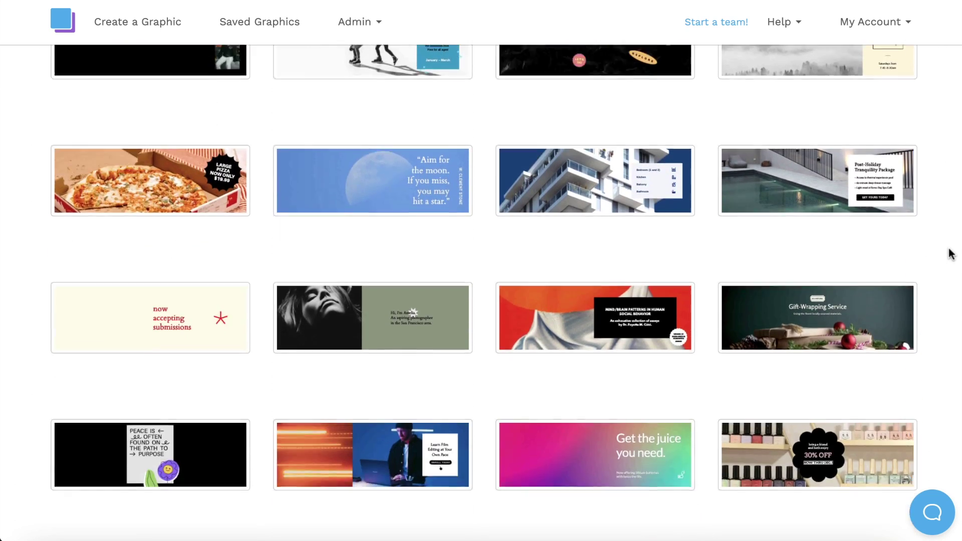
{"action": "scroll", "coordinate": [950, 254], "scroll_direction": "up", "scroll_amount": 20}
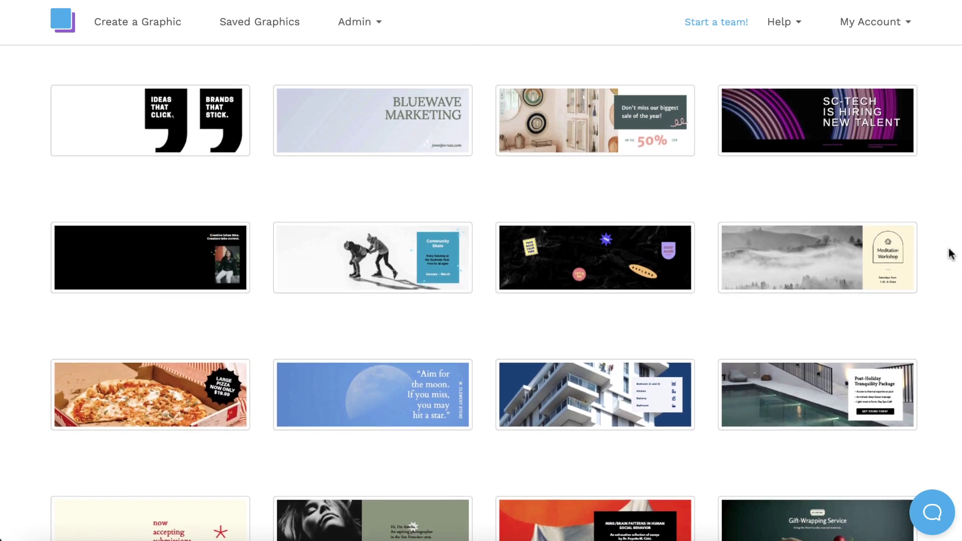
{"action": "scroll", "coordinate": [951, 254], "scroll_direction": "up", "scroll_amount": 10}
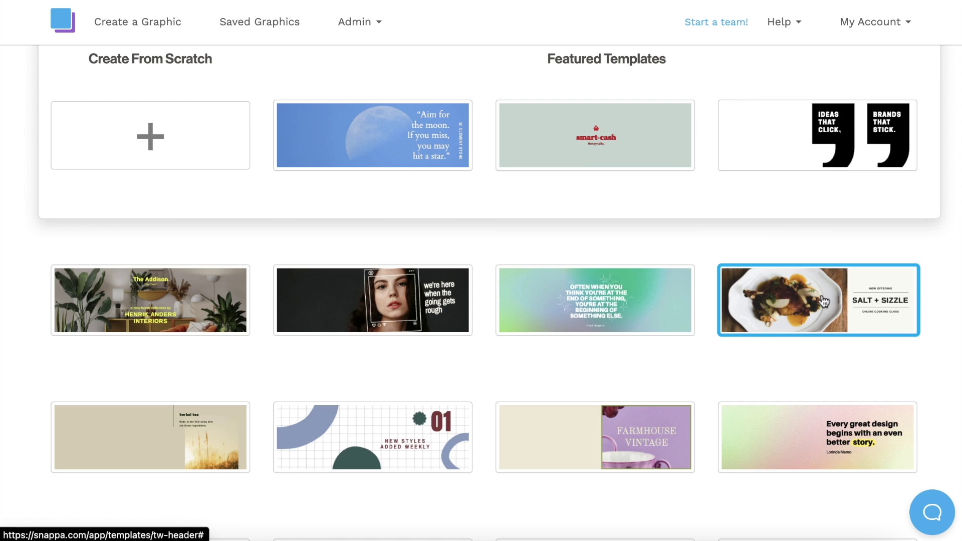
{"action": "left_click", "coordinate": [820, 297]}
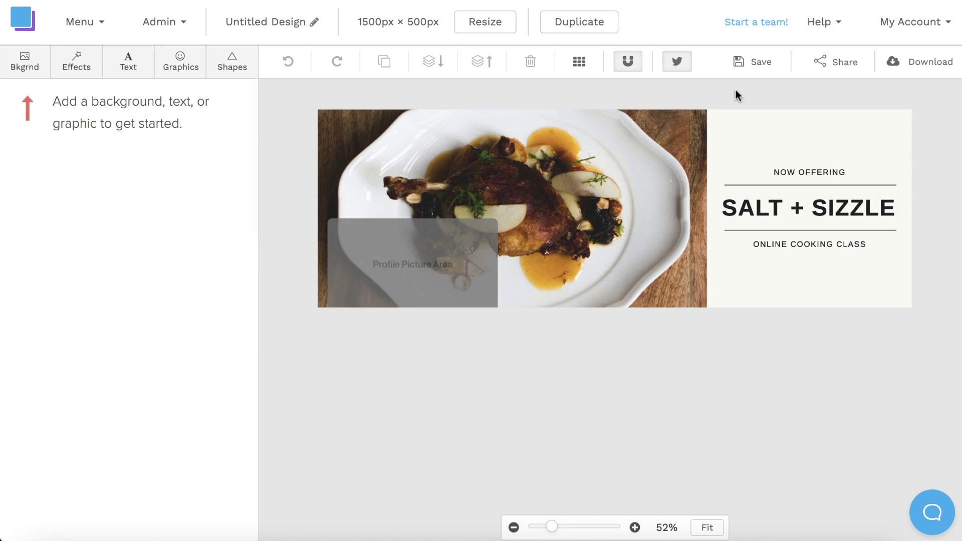
{"action": "left_click", "coordinate": [683, 64]}
{"action": "left_click", "coordinate": [682, 64]}
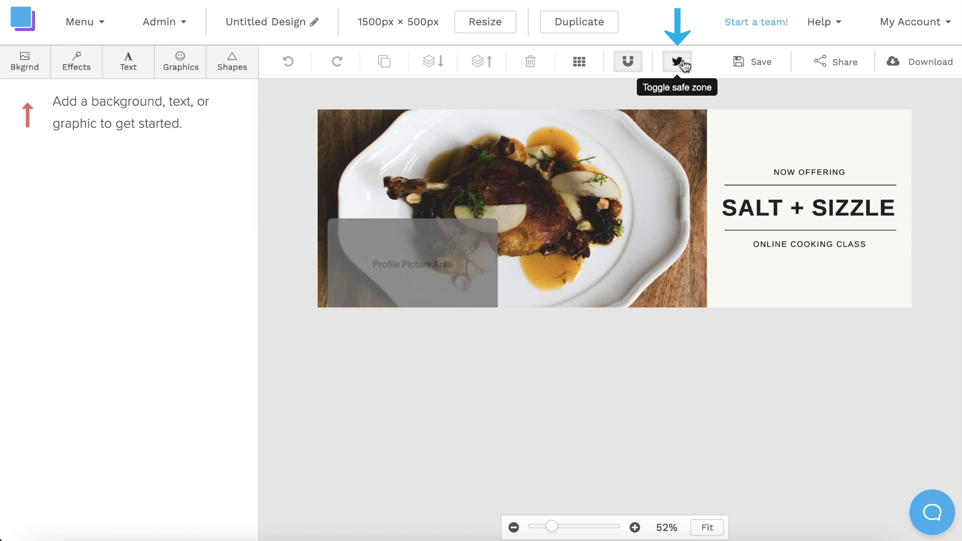
{"action": "left_click", "coordinate": [684, 66]}
{"action": "left_click", "coordinate": [684, 66]}
{"action": "left_click", "coordinate": [684, 66]}
{"action": "left_click", "coordinate": [684, 66]}
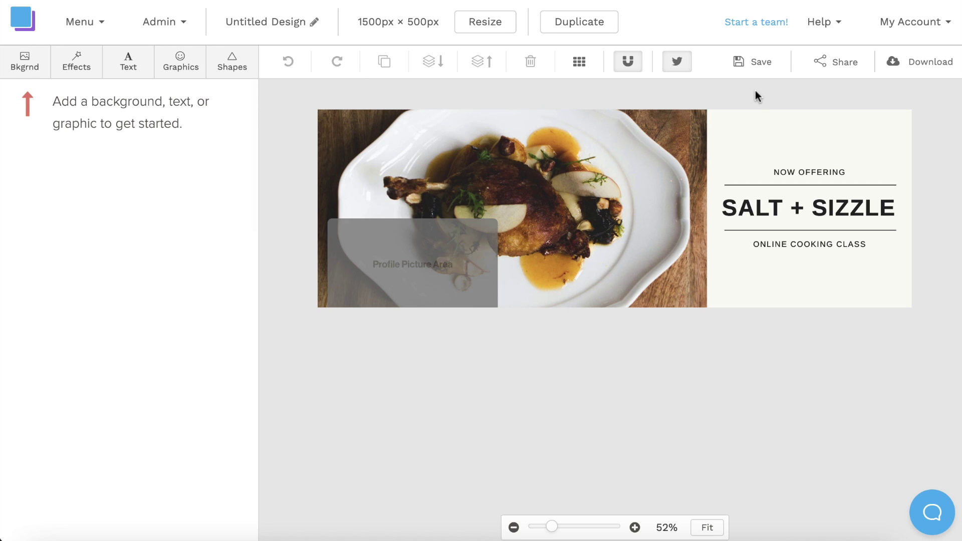
Step: Change the headline to TECH TWEETS in Aileron Heavy at size 56
{"action": "double_click", "coordinate": [811, 211]}
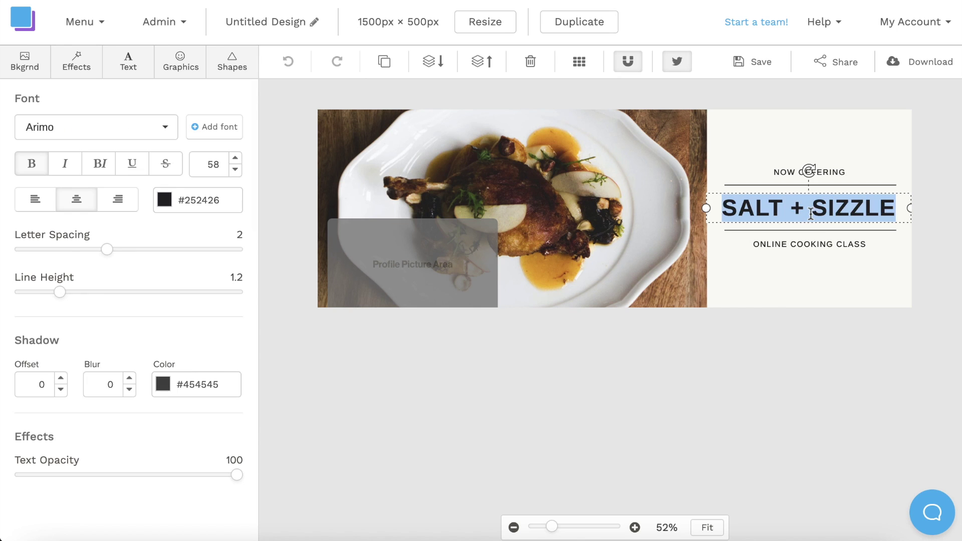
{"action": "type", "text": "TECH TWEETS"}
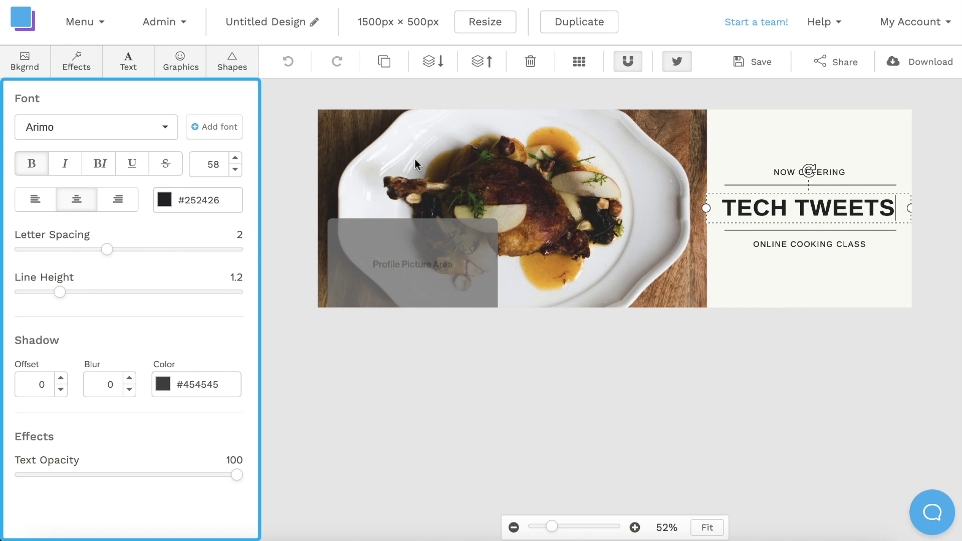
{"action": "left_click", "coordinate": [140, 133]}
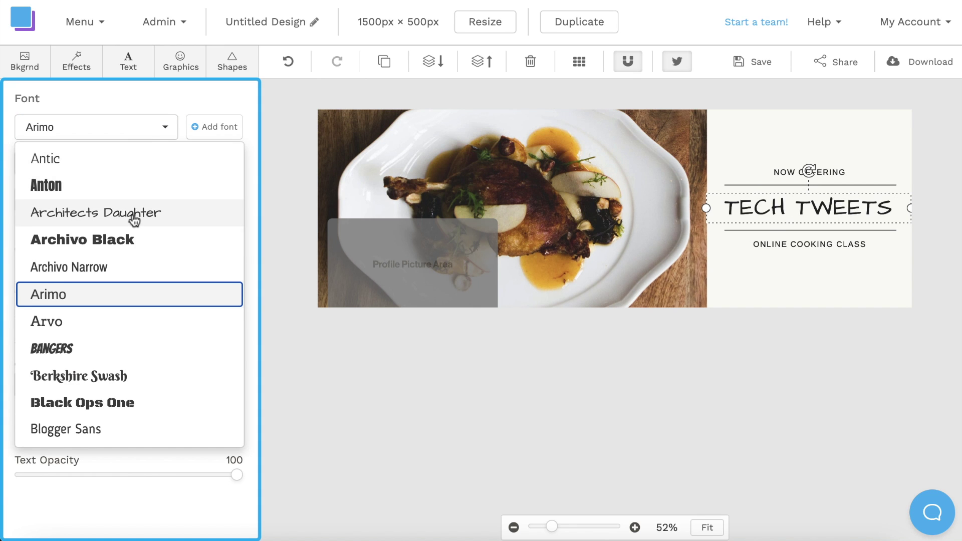
{"action": "scroll", "coordinate": [133, 218], "scroll_direction": "up", "scroll_amount": 2}
{"action": "scroll", "coordinate": [133, 220], "scroll_direction": "up", "scroll_amount": 5}
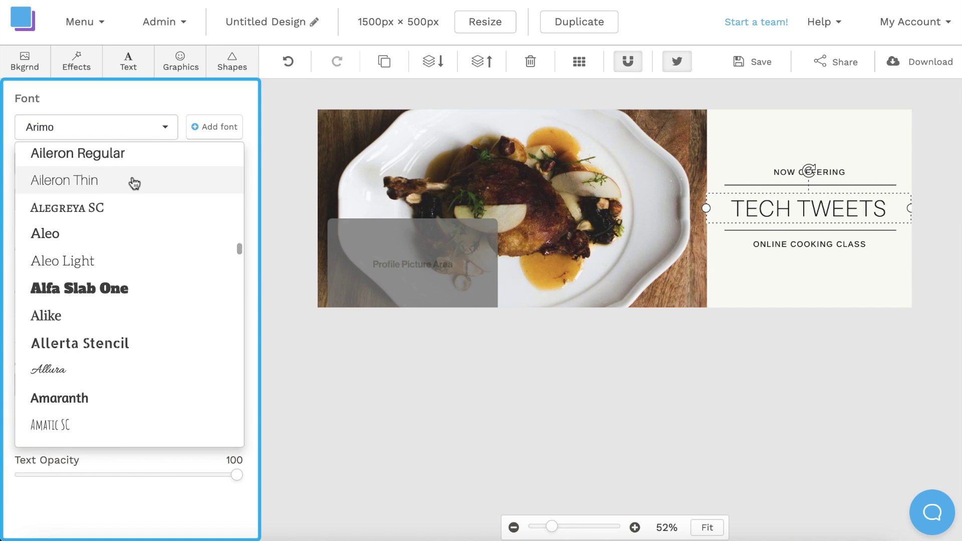
{"action": "scroll", "coordinate": [134, 181], "scroll_direction": "up", "scroll_amount": 3}
{"action": "left_click", "coordinate": [126, 247]}
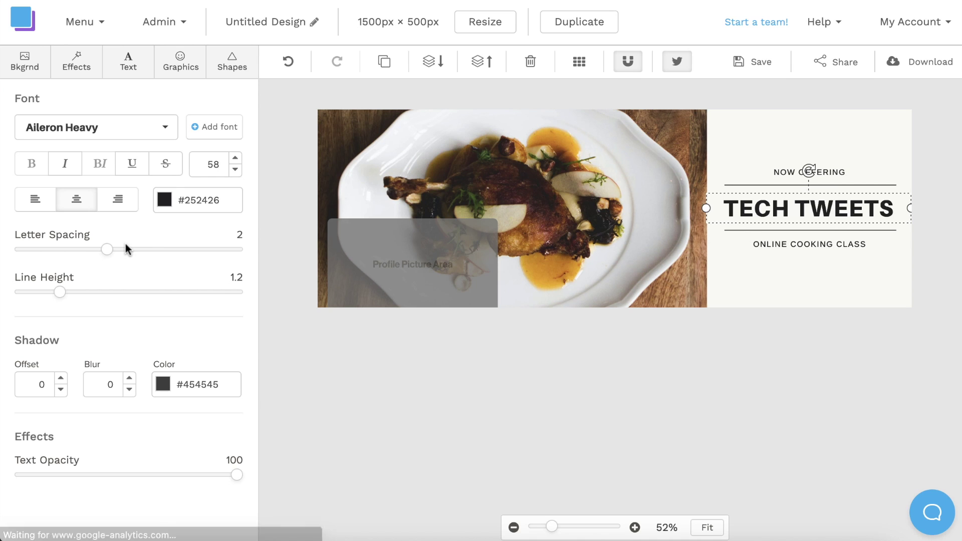
{"action": "left_click", "coordinate": [236, 173]}
{"action": "left_click", "coordinate": [236, 173]}
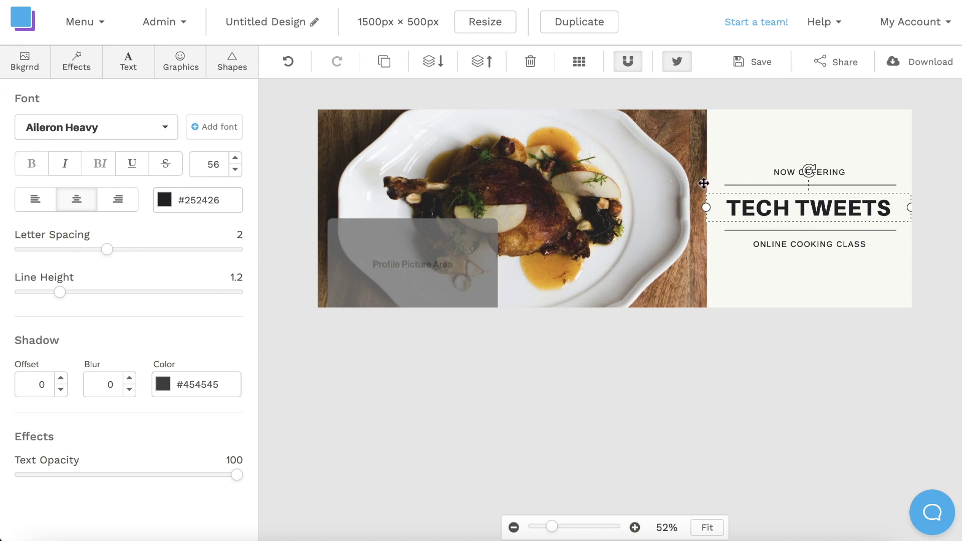
Step: Replace NOW OFFERING with DAILY UPDATES and ONLINE COOKING CLASS with THE BEST TECH DEALS
{"action": "left_click", "coordinate": [783, 171]}
{"action": "double_click", "coordinate": [783, 171]}
{"action": "type", "text": "DAILY UPDATES"}
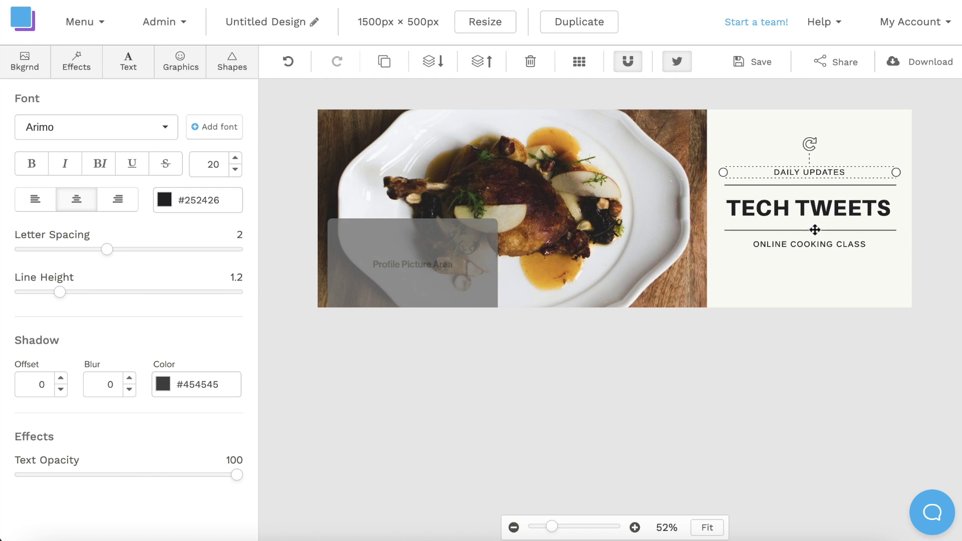
{"action": "double_click", "coordinate": [807, 243]}
{"action": "type", "text": "THE BES"}
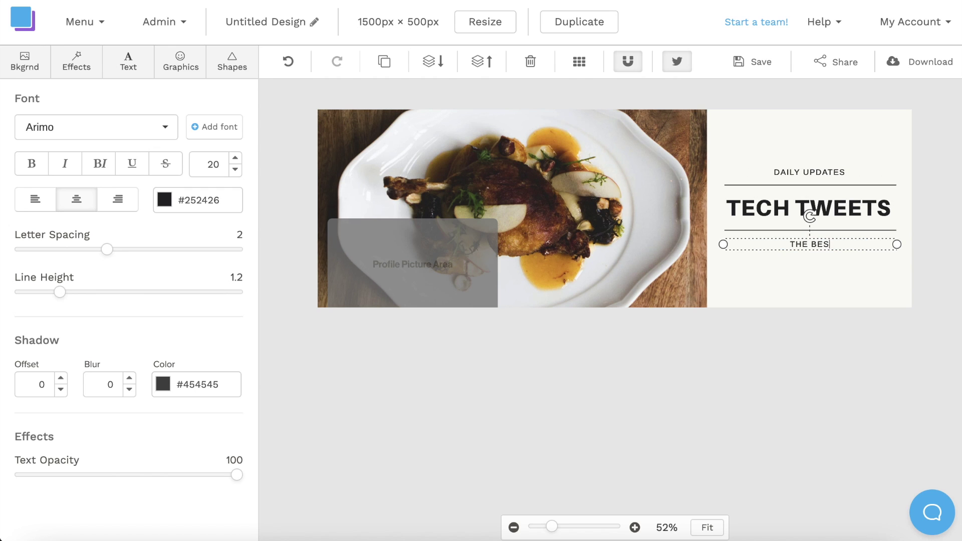
{"action": "type", "text": "T TECH DEALS"}
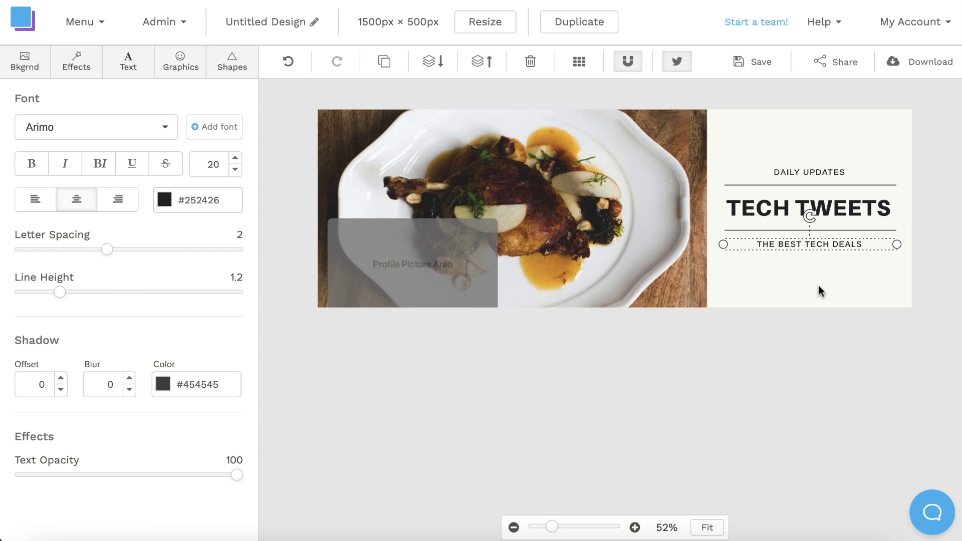
{"action": "left_click", "coordinate": [825, 334]}
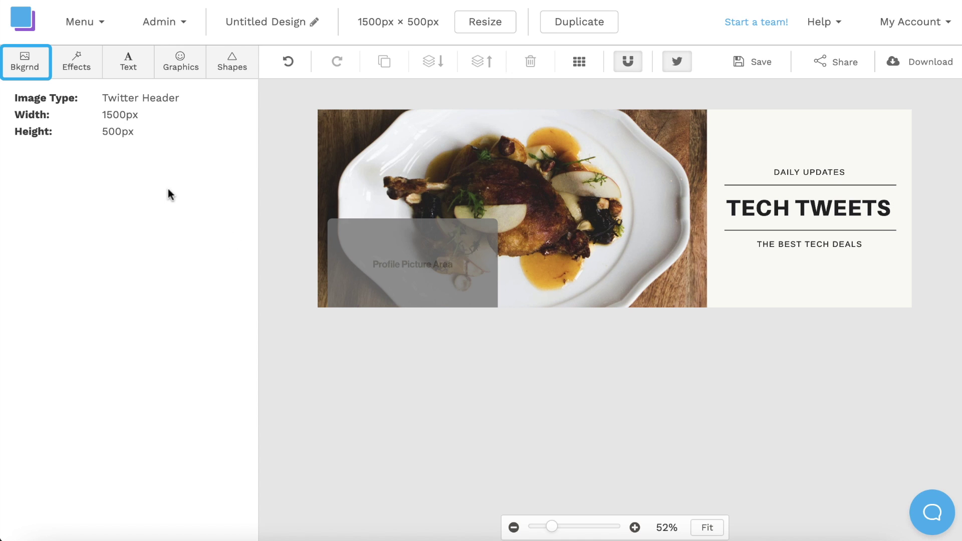
Step: Replace the food background with a black-and-white PlayStation controller photo found by searching 'playstation controller'
{"action": "left_click", "coordinate": [27, 70]}
{"action": "left_click", "coordinate": [67, 167]}
{"action": "type", "text": "playstation controller"}
{"action": "key", "text": "Return"}
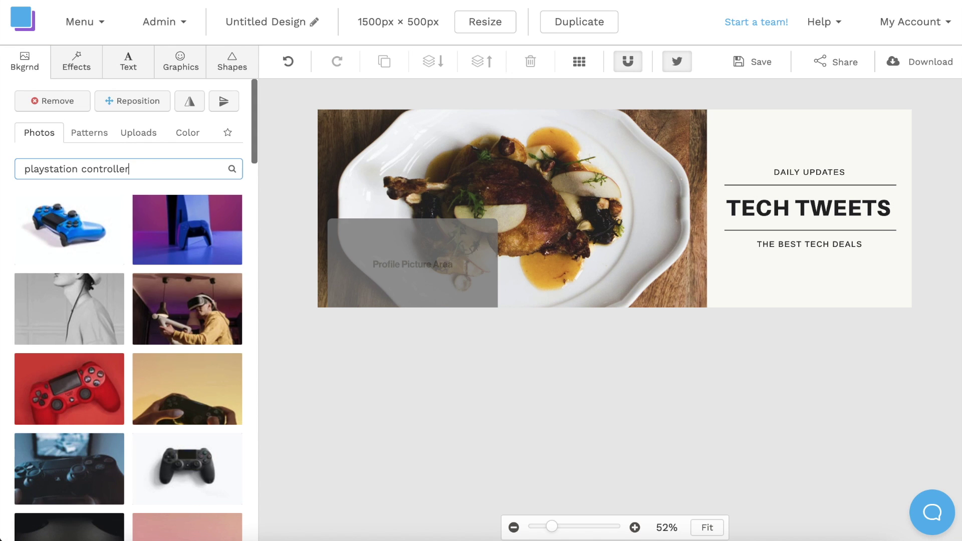
{"action": "scroll", "coordinate": [124, 234], "scroll_direction": "down", "scroll_amount": 3}
{"action": "scroll", "coordinate": [125, 234], "scroll_direction": "down", "scroll_amount": 10}
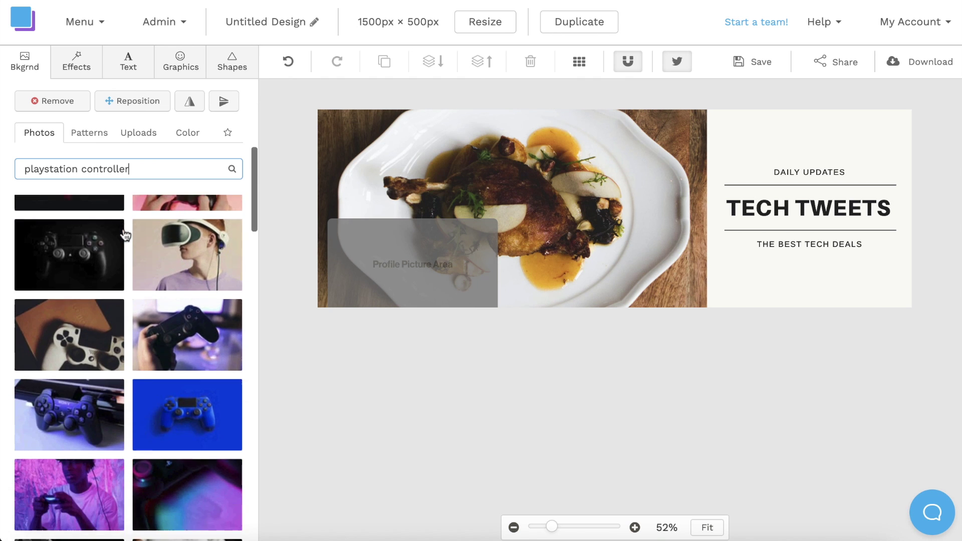
{"action": "scroll", "coordinate": [124, 234], "scroll_direction": "down", "scroll_amount": 15}
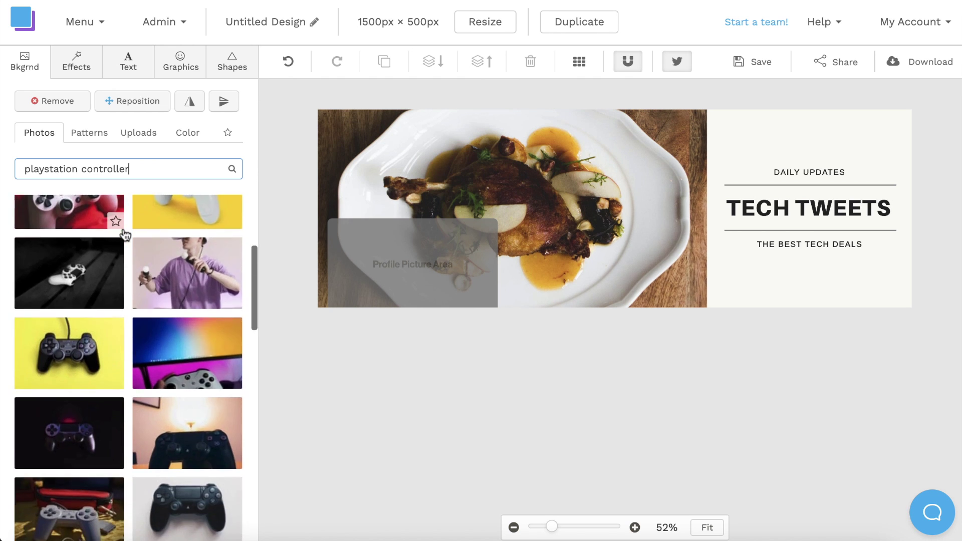
{"action": "scroll", "coordinate": [124, 234], "scroll_direction": "down", "scroll_amount": 5}
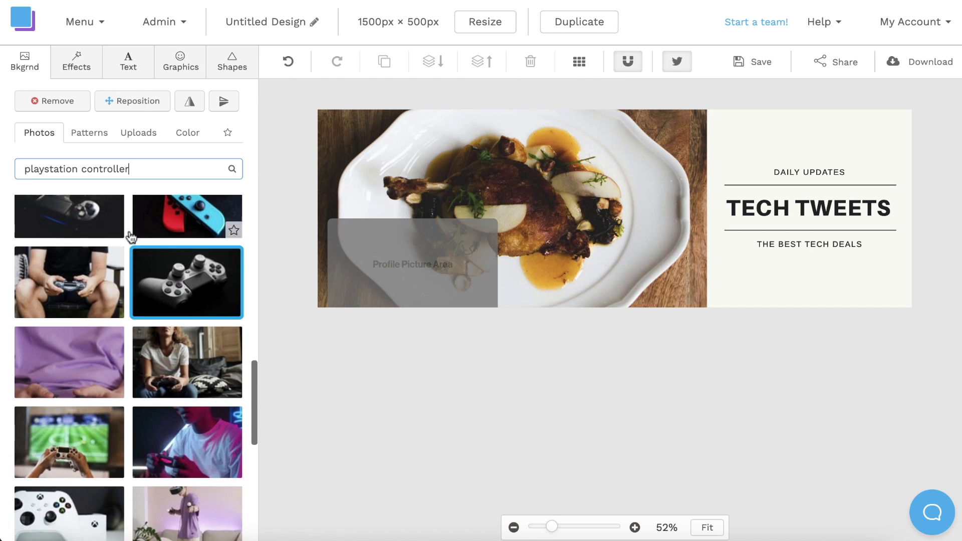
{"action": "left_click", "coordinate": [193, 286]}
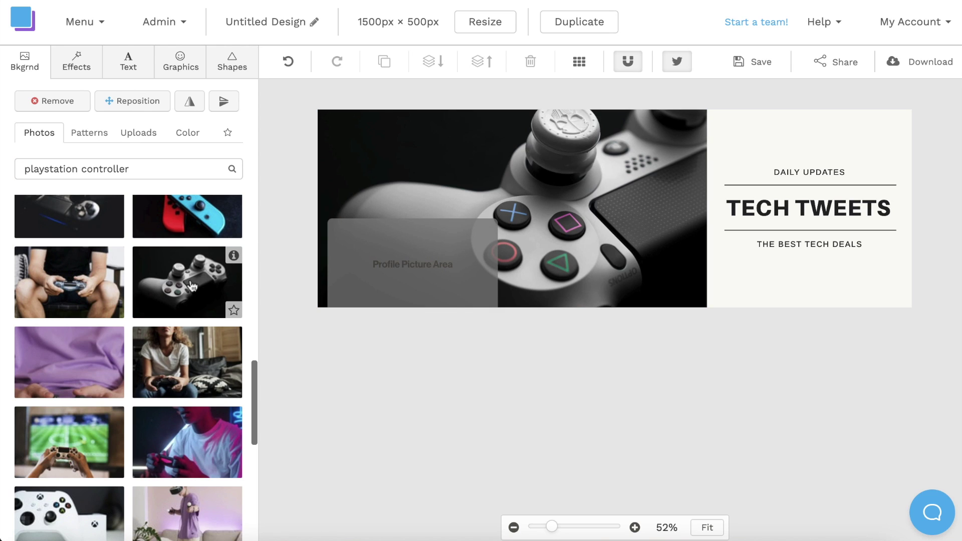
{"action": "left_click", "coordinate": [232, 63]}
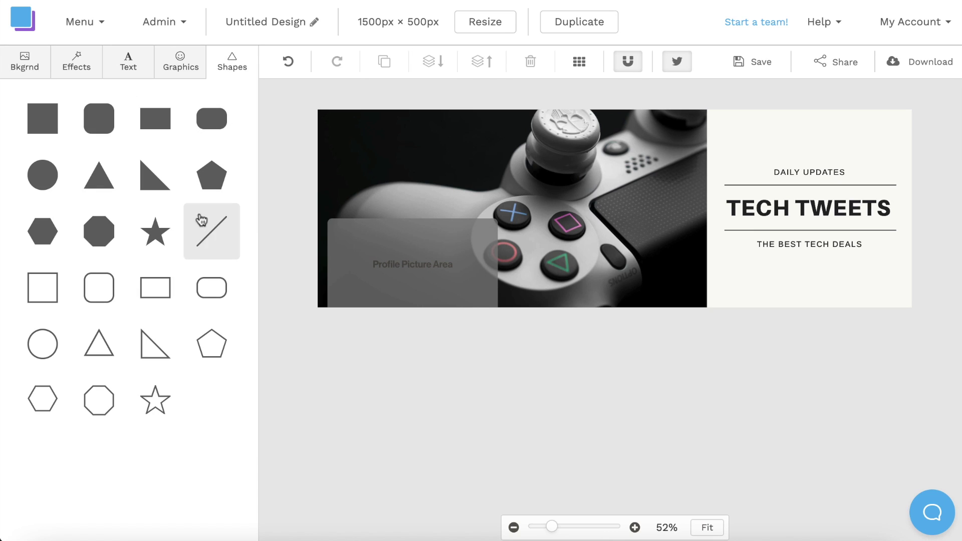
Step: Stretch an outlined rectangle to all banner edges with a black border, then add a line shape
{"action": "left_click", "coordinate": [165, 291]}
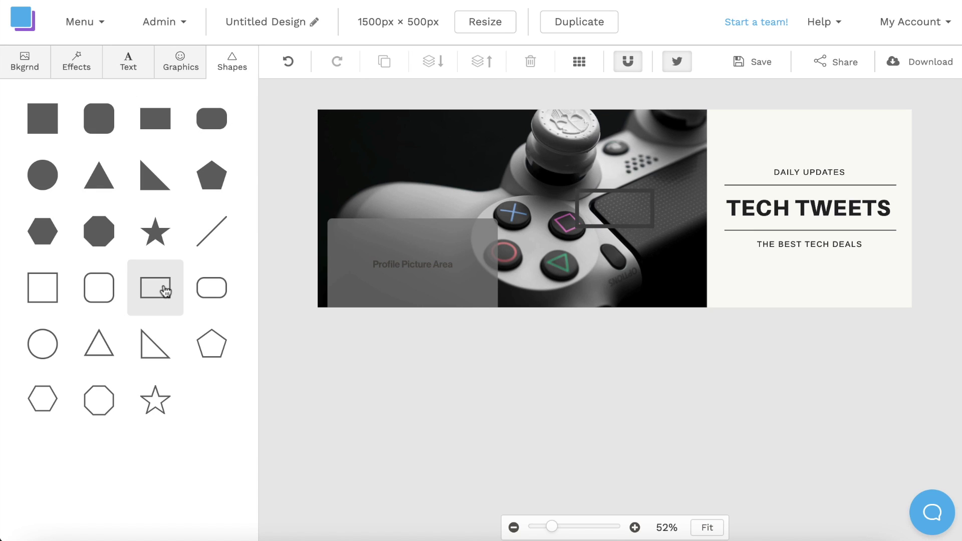
{"action": "left_click", "coordinate": [597, 192]}
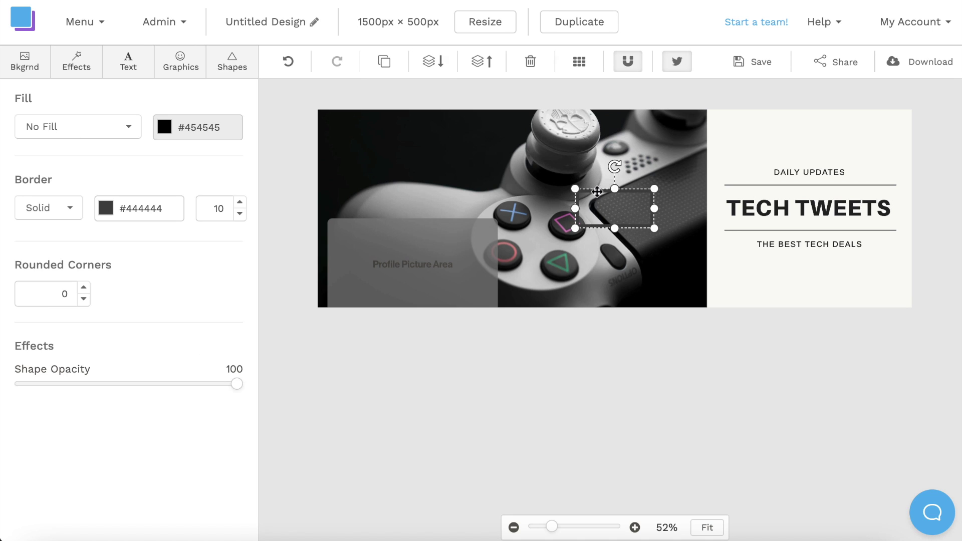
{"action": "left_click_drag", "start_coordinate": [615, 189], "coordinate": [614, 109]}
{"action": "left_click_drag", "start_coordinate": [615, 228], "coordinate": [614, 307]}
{"action": "left_click_drag", "start_coordinate": [576, 208], "coordinate": [316, 203]}
{"action": "left_click_drag", "start_coordinate": [654, 208], "coordinate": [910, 207]}
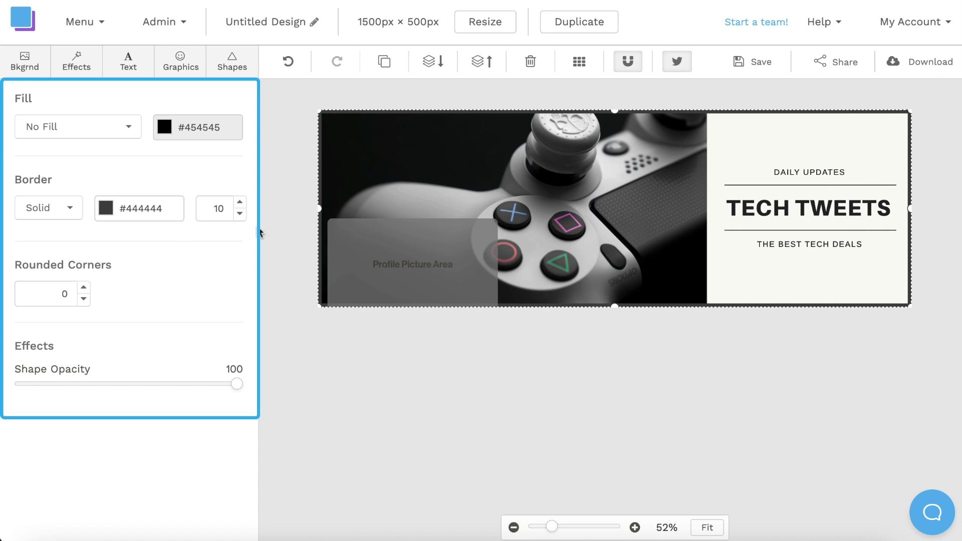
{"action": "left_click", "coordinate": [106, 209]}
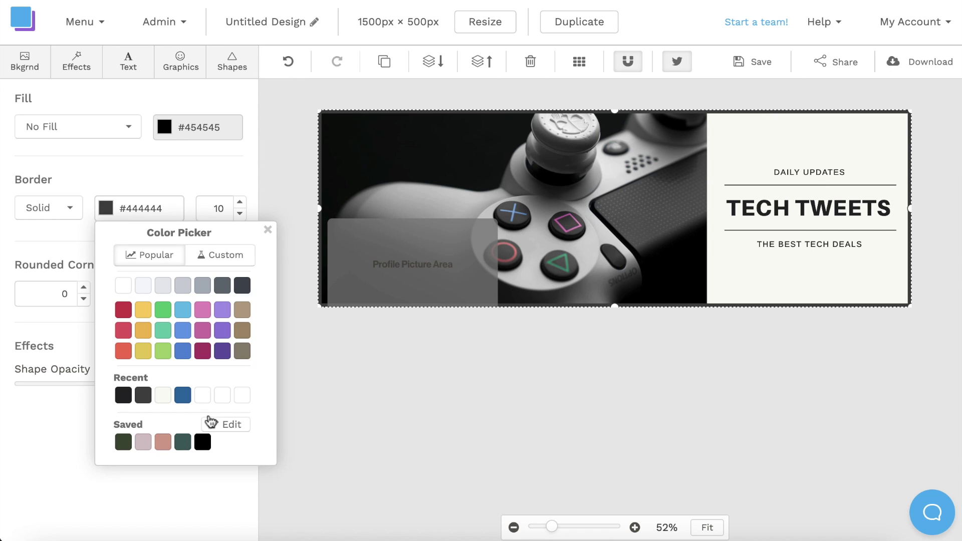
{"action": "left_click", "coordinate": [203, 442]}
{"action": "left_click", "coordinate": [316, 404]}
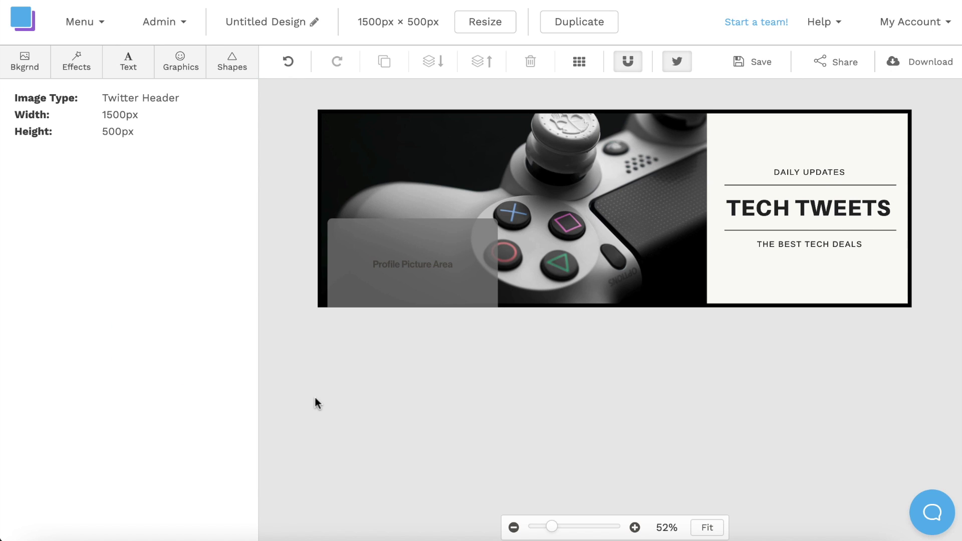
{"action": "left_click", "coordinate": [233, 69]}
{"action": "left_click", "coordinate": [215, 236]}
Step: Make the line a full-height vertical black divider at the text panel's left edge
{"action": "left_click", "coordinate": [590, 210]}
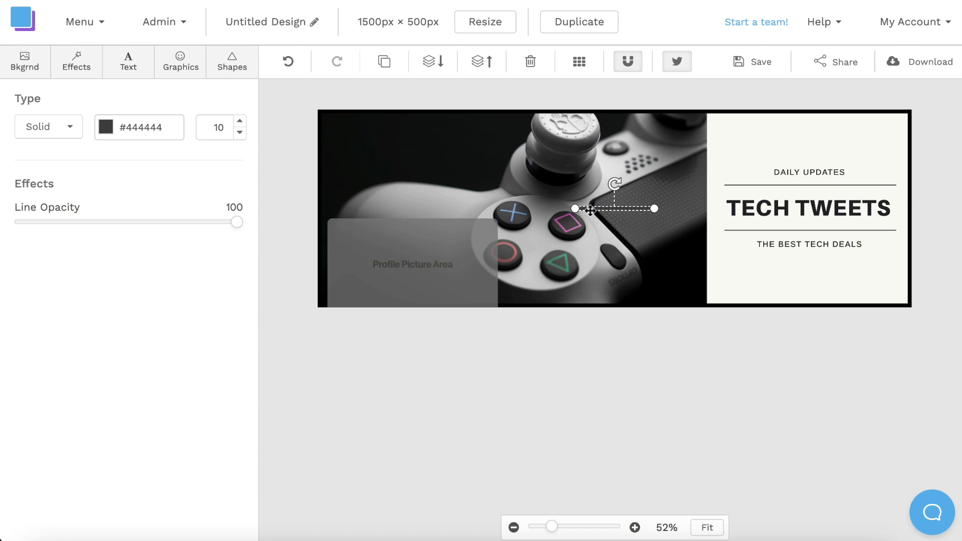
{"action": "left_click_drag", "start_coordinate": [618, 187], "coordinate": [637, 217]}
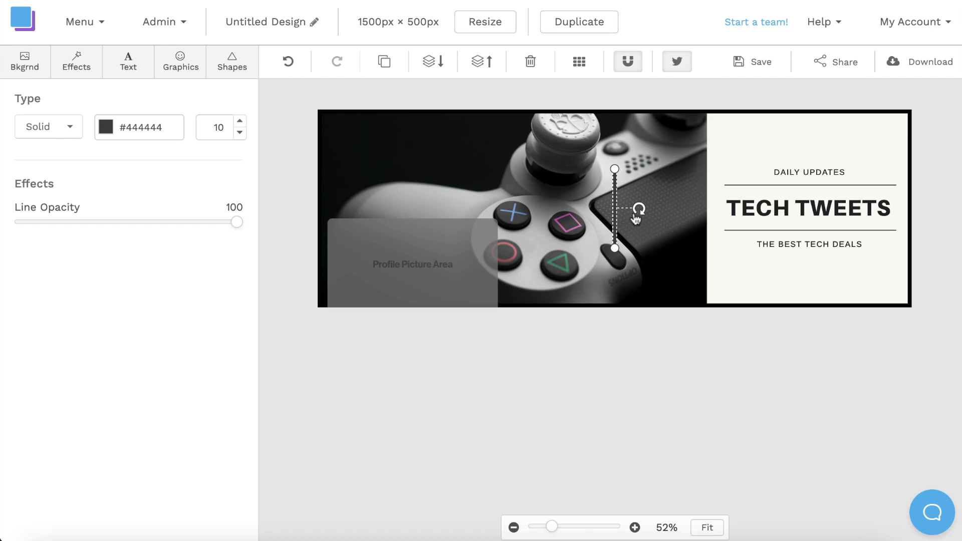
{"action": "left_click_drag", "start_coordinate": [614, 169], "coordinate": [616, 113]}
{"action": "left_click_drag", "start_coordinate": [615, 249], "coordinate": [615, 306]}
{"action": "left_click_drag", "start_coordinate": [616, 206], "coordinate": [705, 208]}
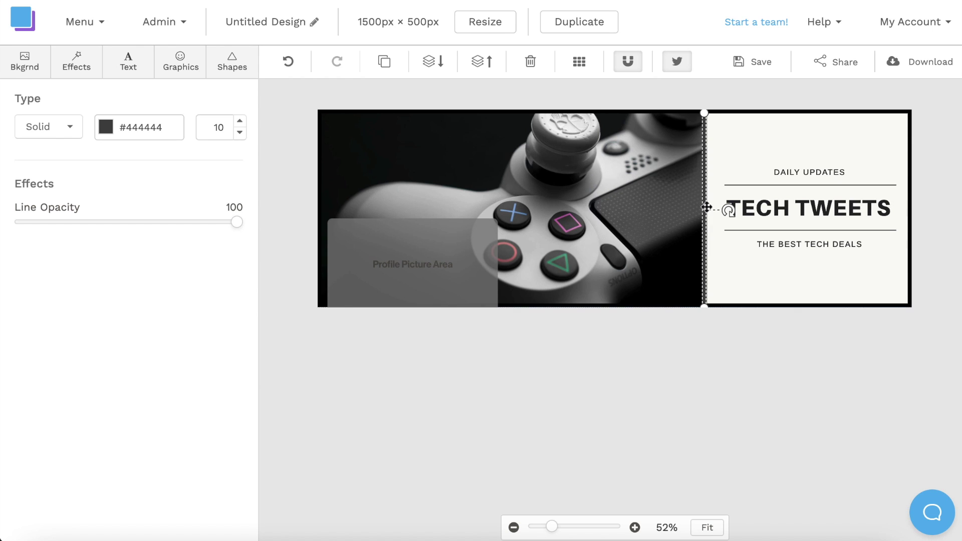
{"action": "left_click", "coordinate": [111, 135]}
{"action": "left_click", "coordinate": [205, 361]}
{"action": "left_click", "coordinate": [642, 384]}
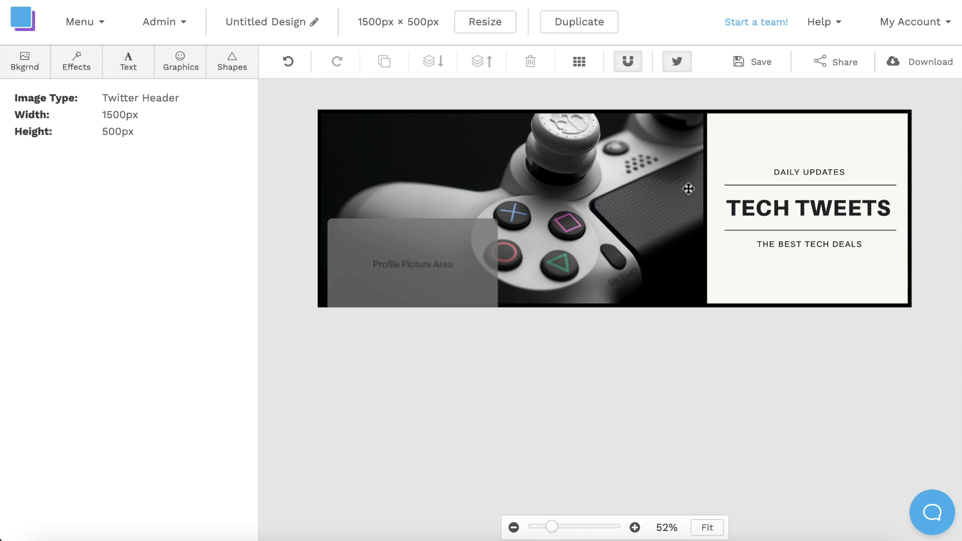
{"action": "left_click", "coordinate": [679, 63]}
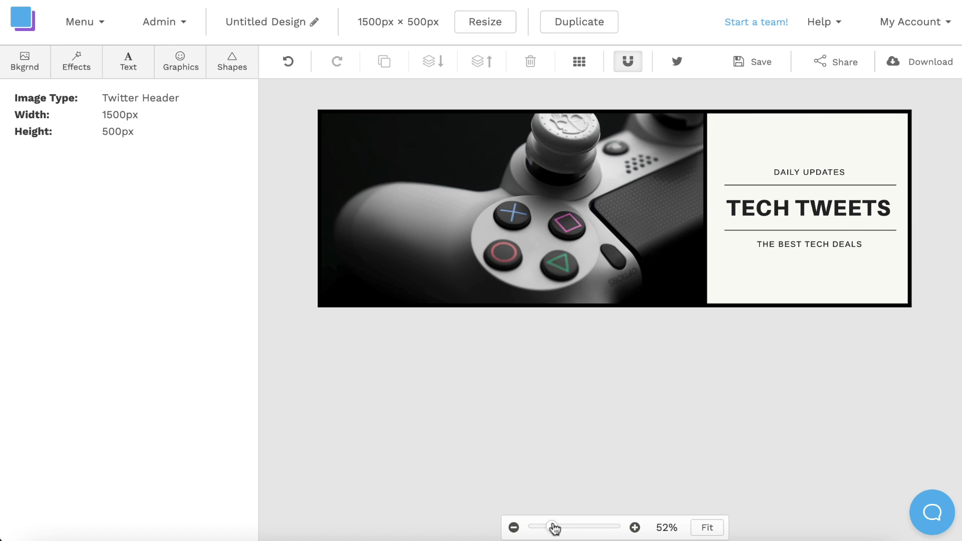
{"action": "left_click_drag", "start_coordinate": [553, 529], "coordinate": [567, 530]}
{"action": "scroll", "coordinate": [655, 406], "scroll_direction": "right", "scroll_amount": 10}
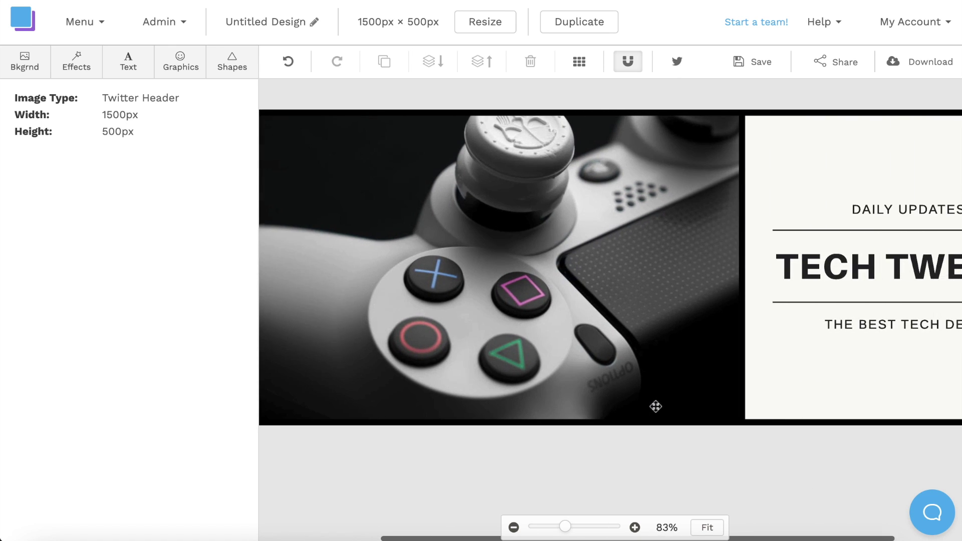
{"action": "scroll", "coordinate": [656, 406], "scroll_direction": "left", "scroll_amount": 10}
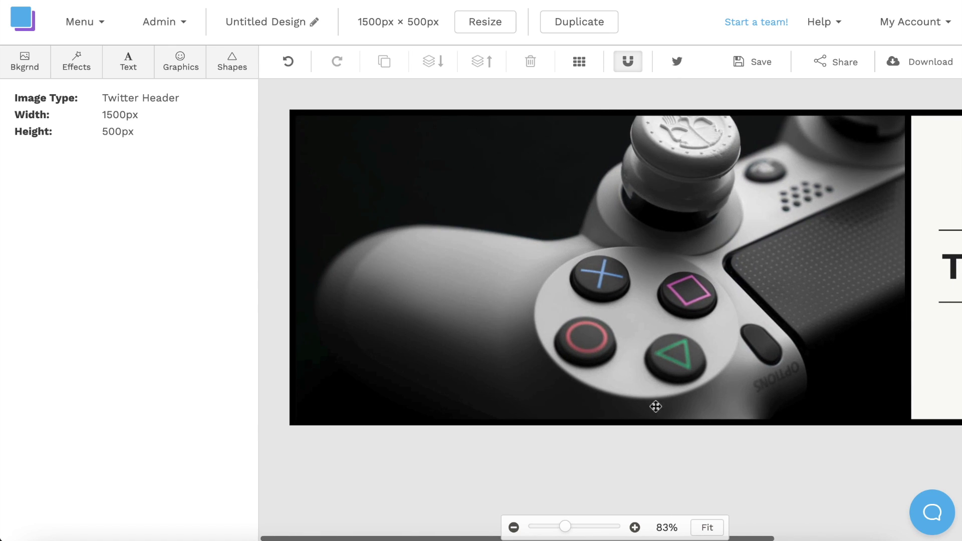
{"action": "left_click_drag", "start_coordinate": [565, 527], "coordinate": [552, 532]}
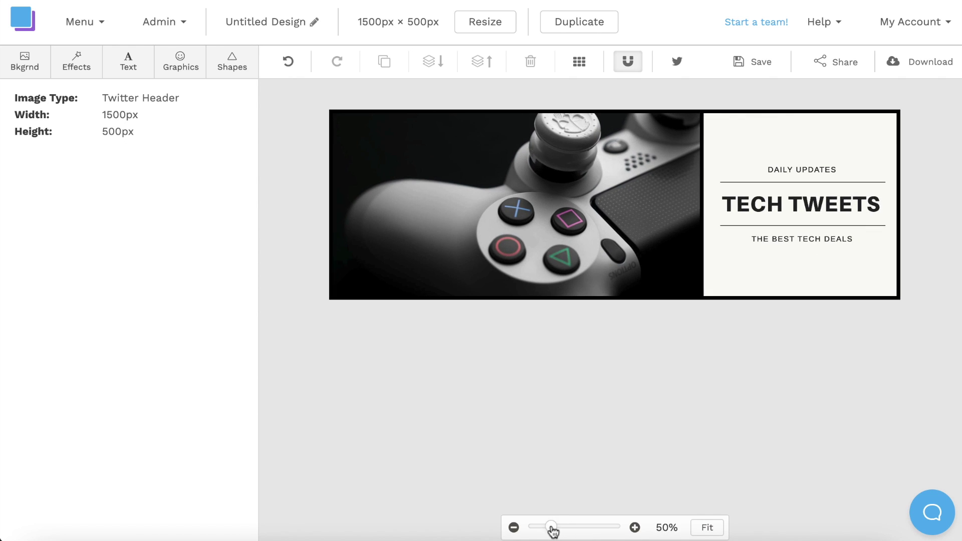
{"action": "left_click", "coordinate": [678, 62]}
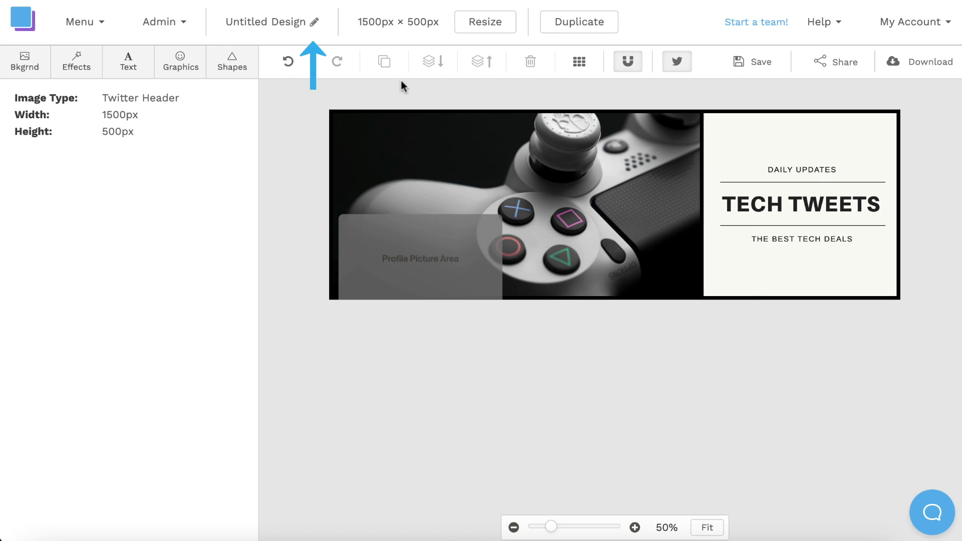
Step: Rename the design to 'Twitter Header' and save it
{"action": "left_click", "coordinate": [313, 28]}
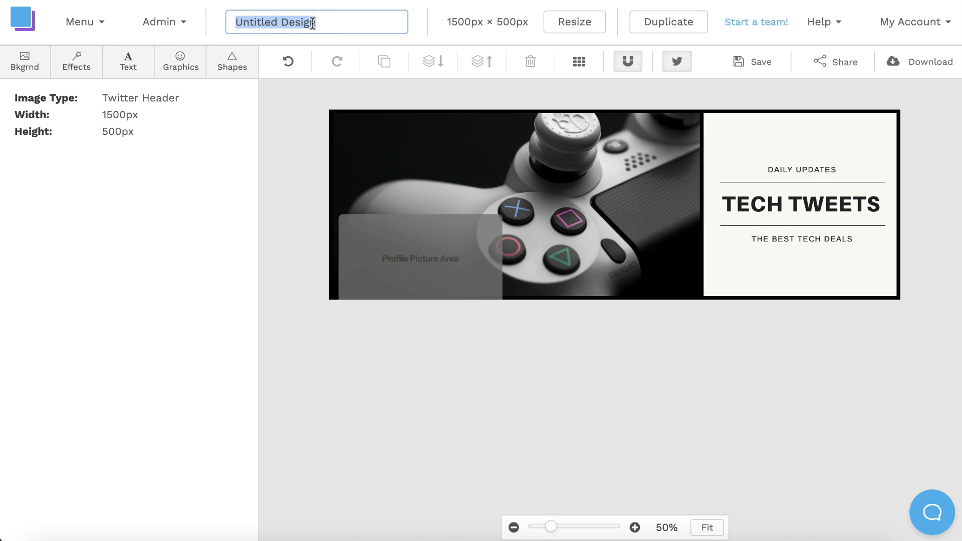
{"action": "type", "text": "Twitter Header"}
{"action": "key", "text": "Return"}
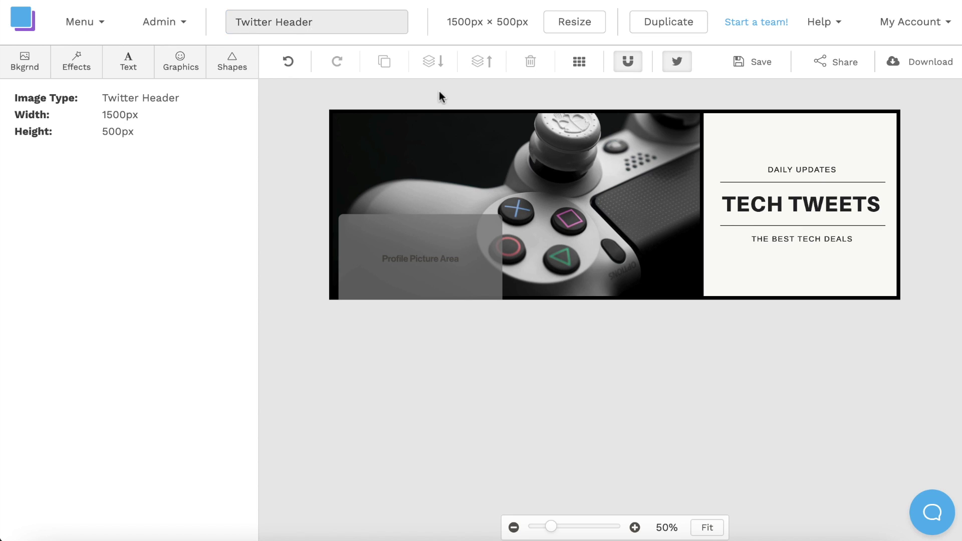
{"action": "left_click", "coordinate": [759, 62]}
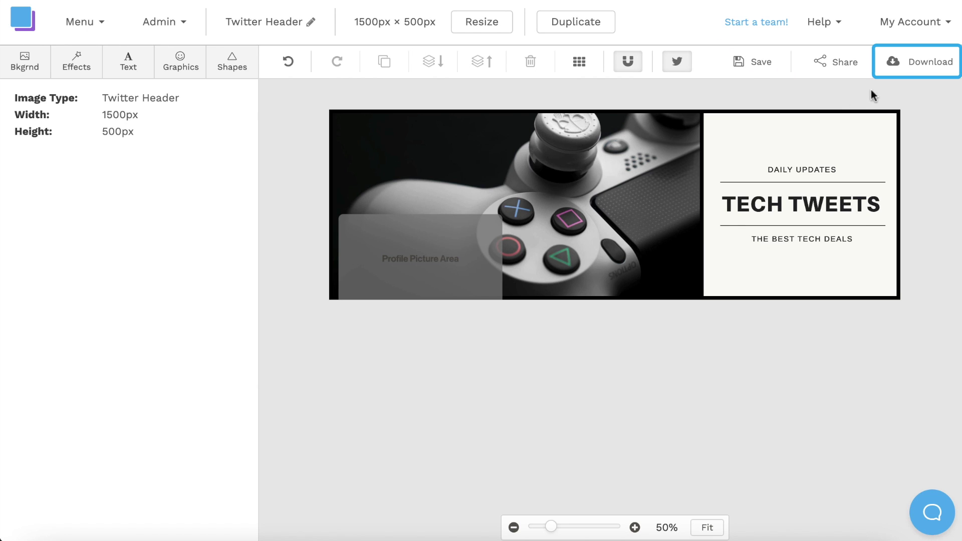
Step: Download the header as a Retina JPG (2x size)
{"action": "left_click", "coordinate": [928, 64]}
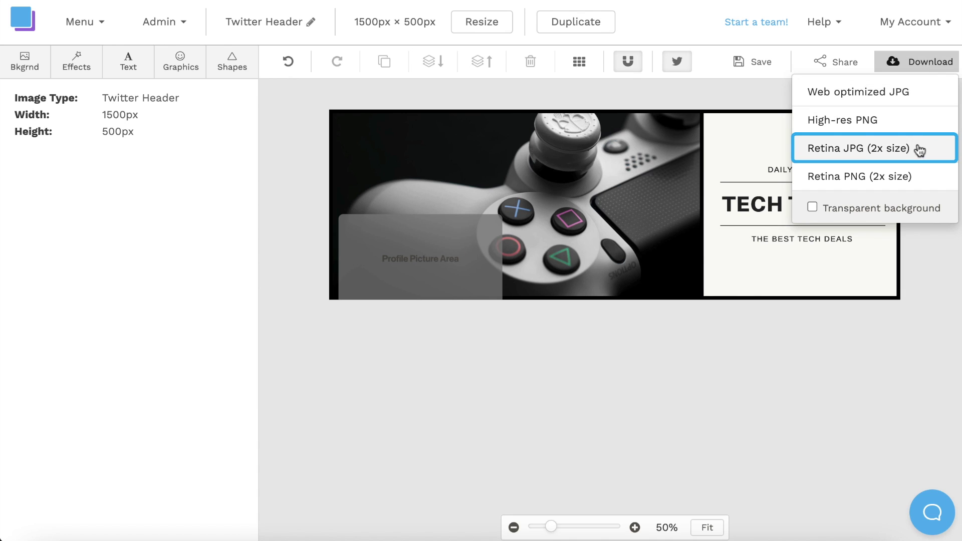
{"action": "left_click", "coordinate": [920, 150]}
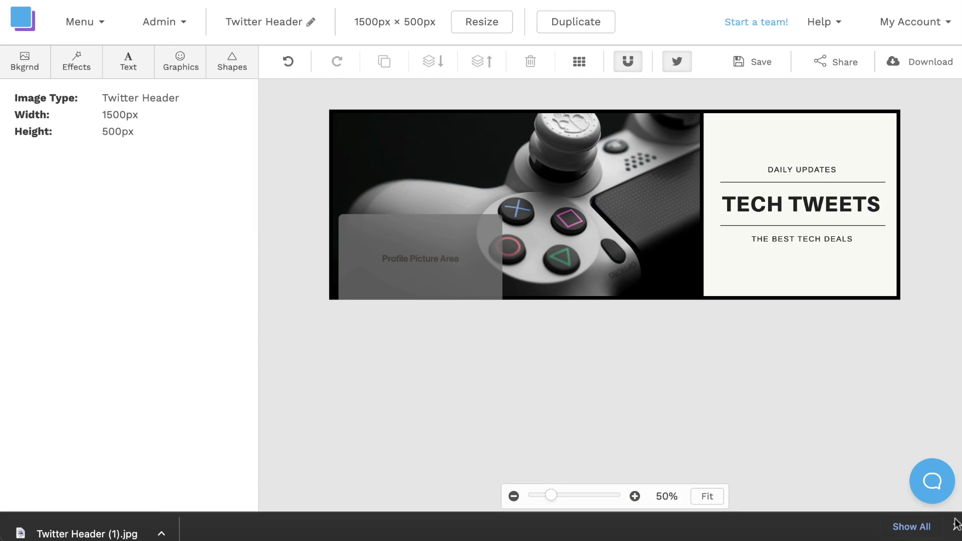
{"action": "left_click", "coordinate": [956, 524]}
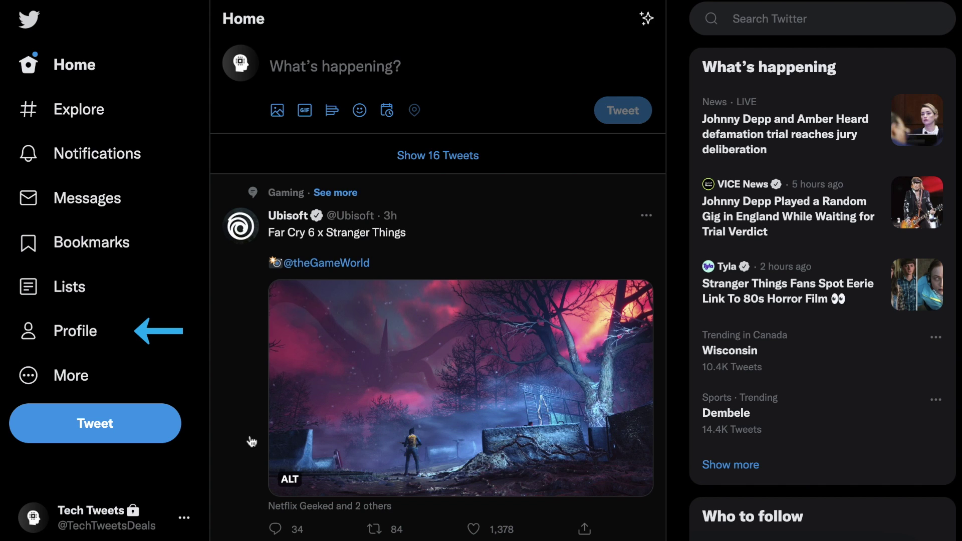
Step: In the Tech Tweets profile's Edit profile form, load Twitter Header.jpg from Downloads as the header photo
{"action": "left_click", "coordinate": [108, 328]}
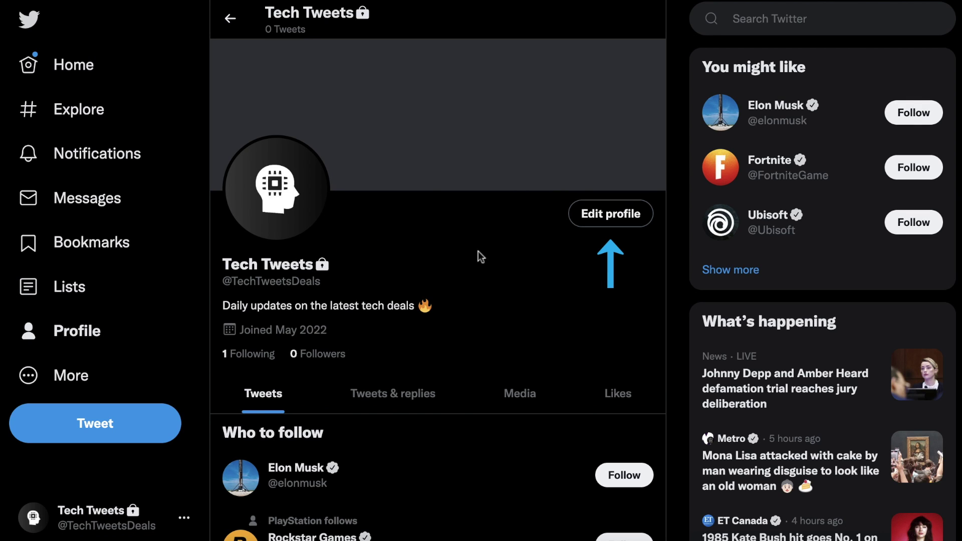
{"action": "left_click", "coordinate": [614, 214]}
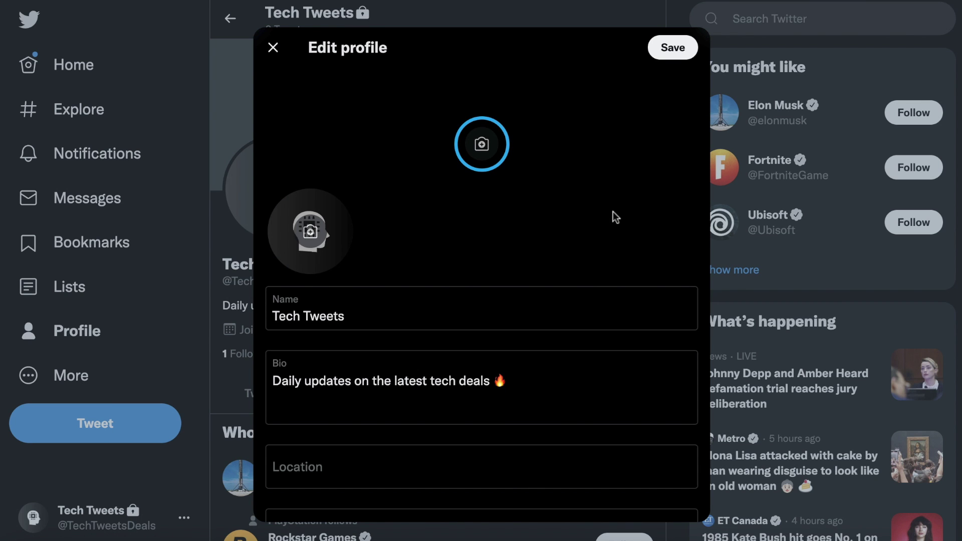
{"action": "left_click", "coordinate": [484, 147]}
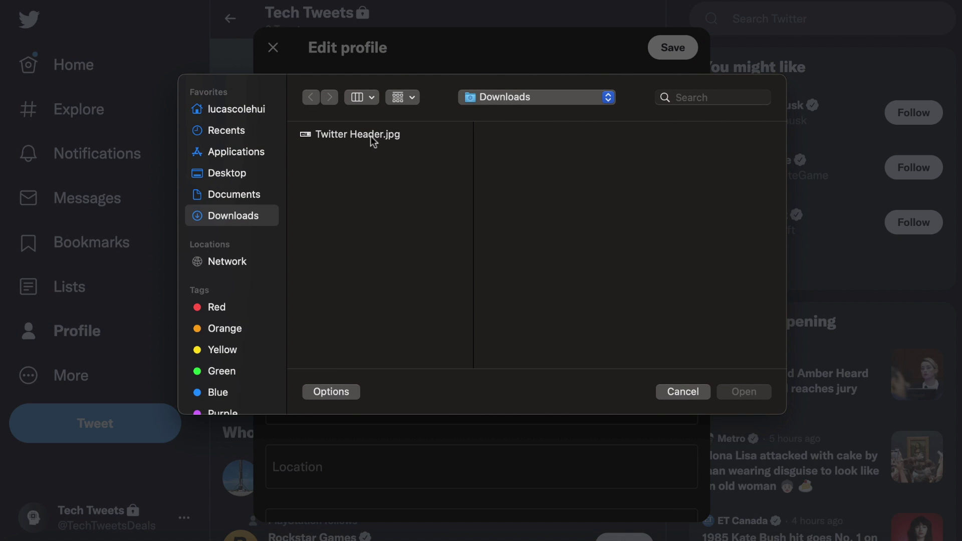
{"action": "left_click", "coordinate": [371, 136]}
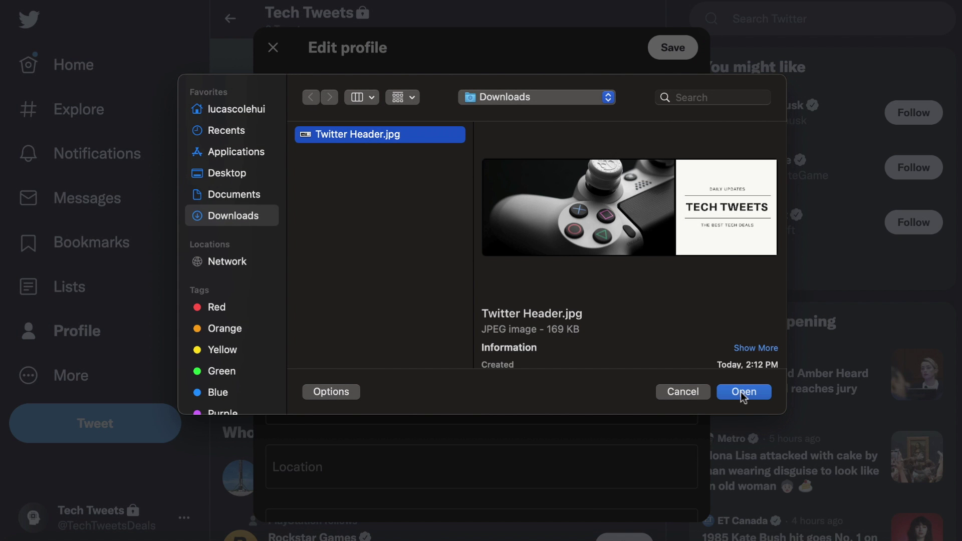
{"action": "left_click", "coordinate": [744, 393]}
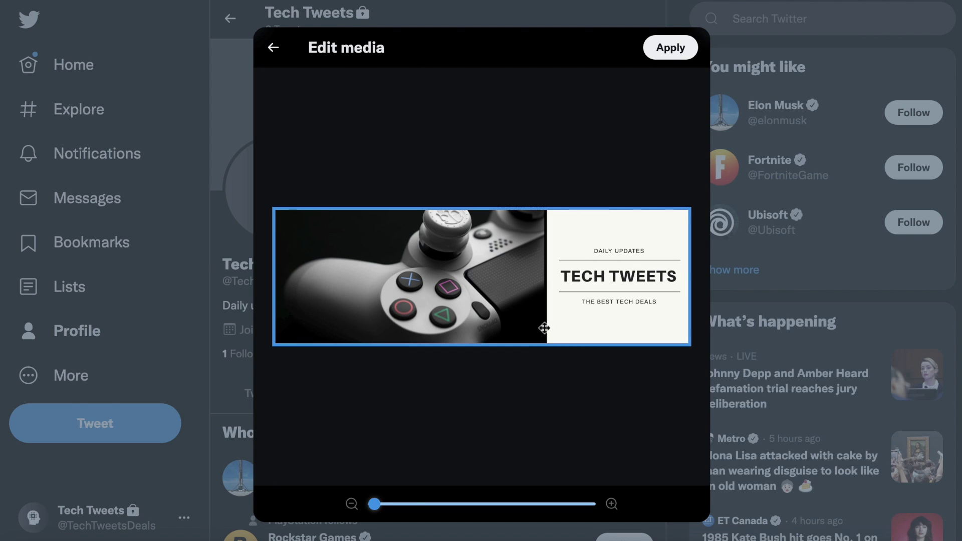